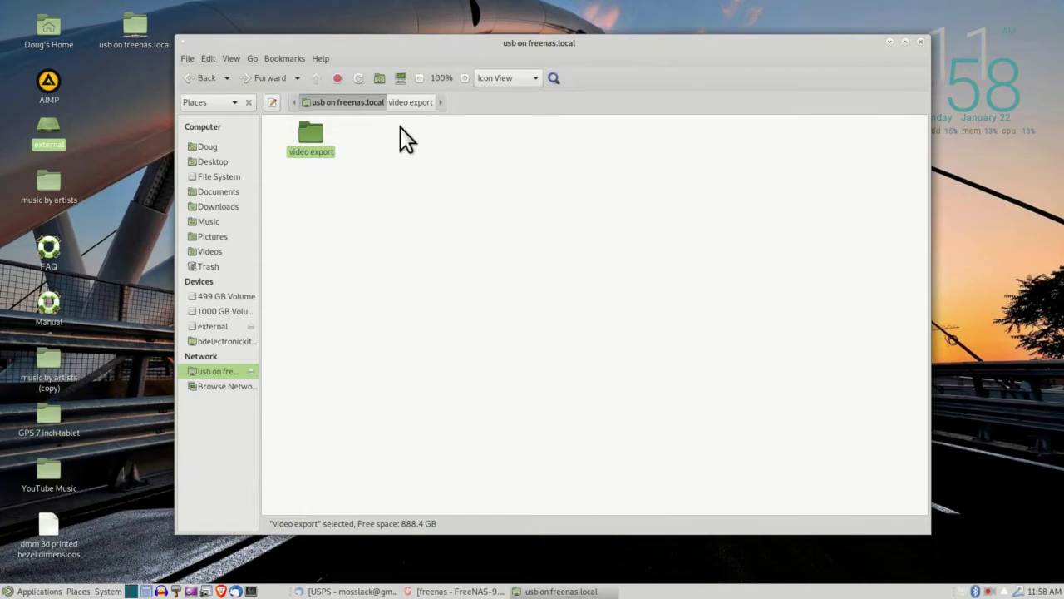
- Play bench catch up.mp4 from the video export folder on the usb share, and close the player
double_click(321, 134)
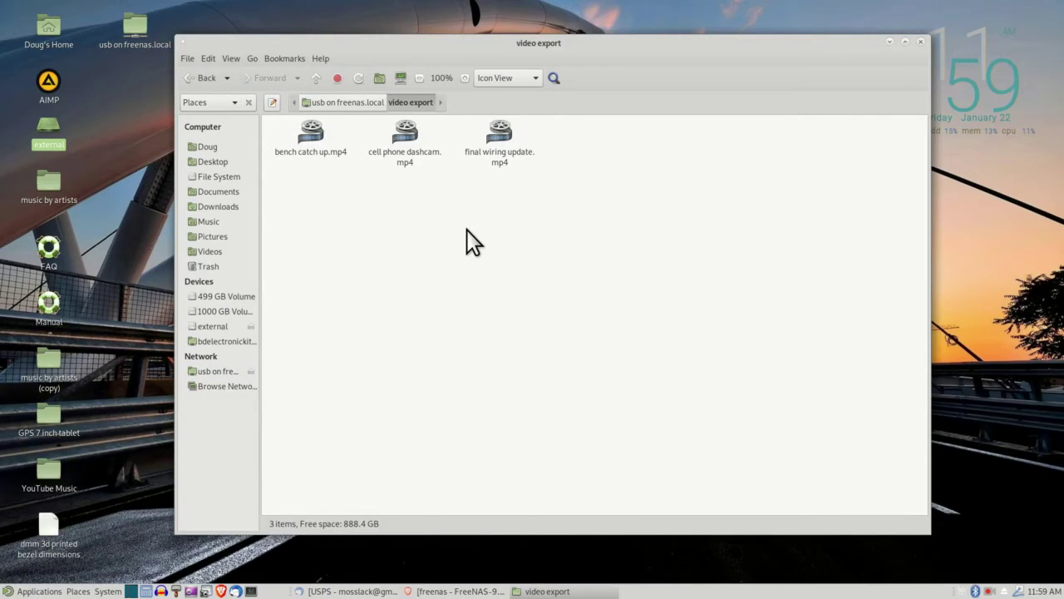
click(312, 137)
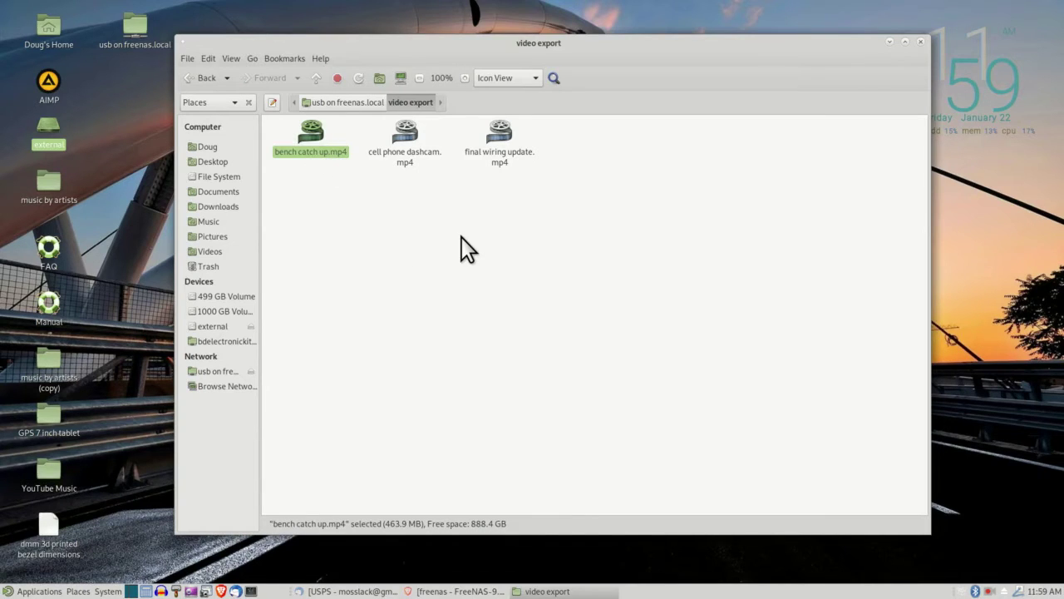
key(Return)
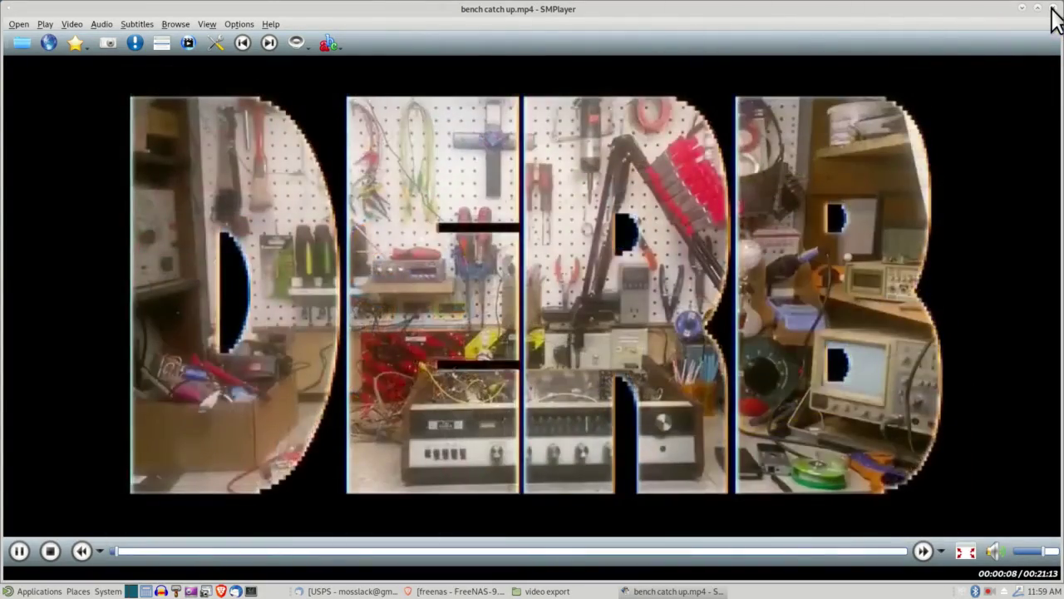
click(1052, 10)
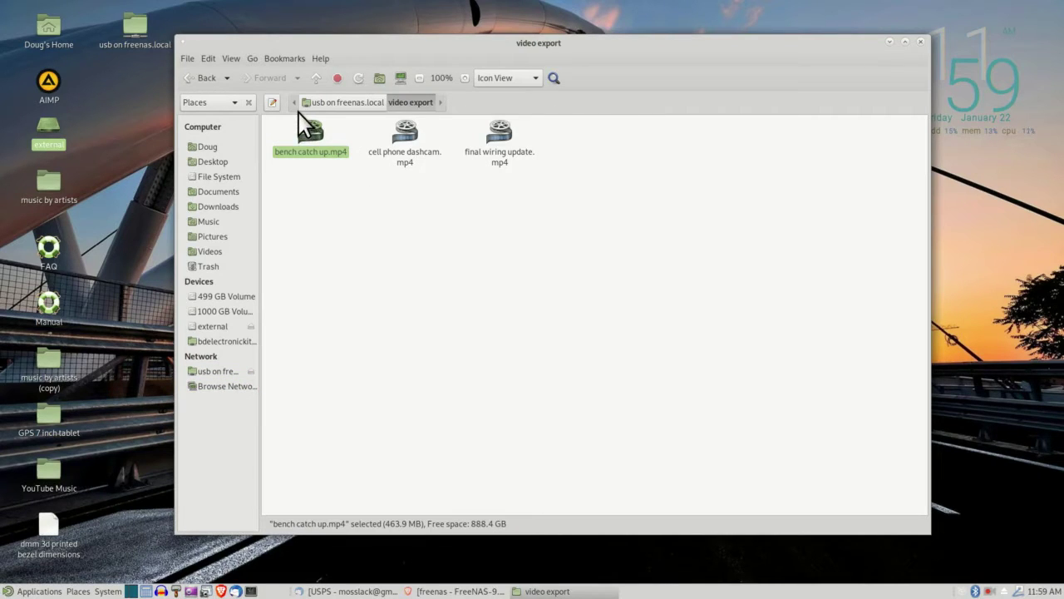
- Review the top level of the usb share and its video export folder, and minimize the file window
click(232, 372)
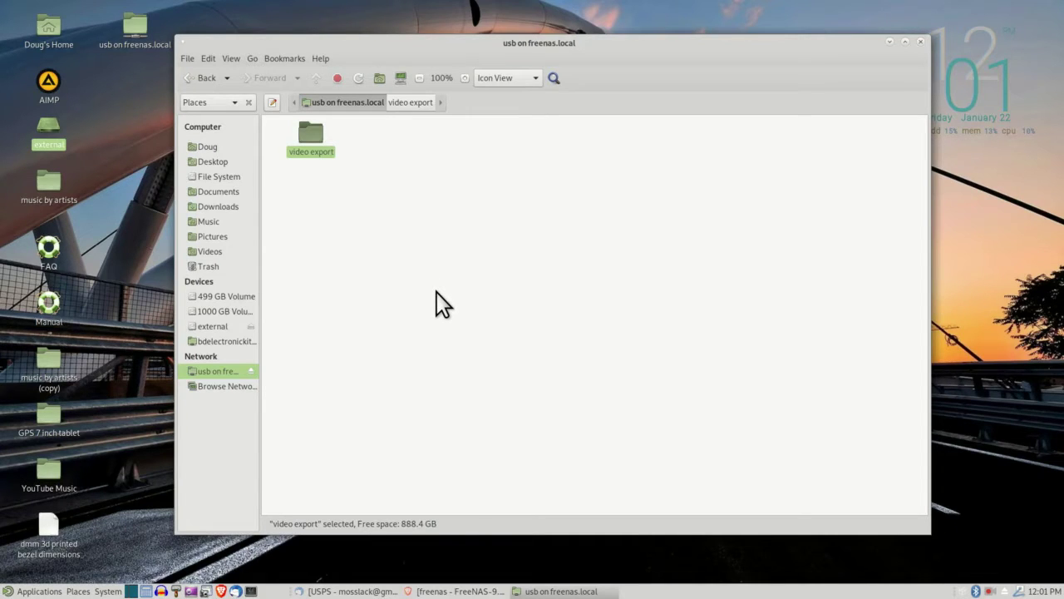
double_click(304, 135)
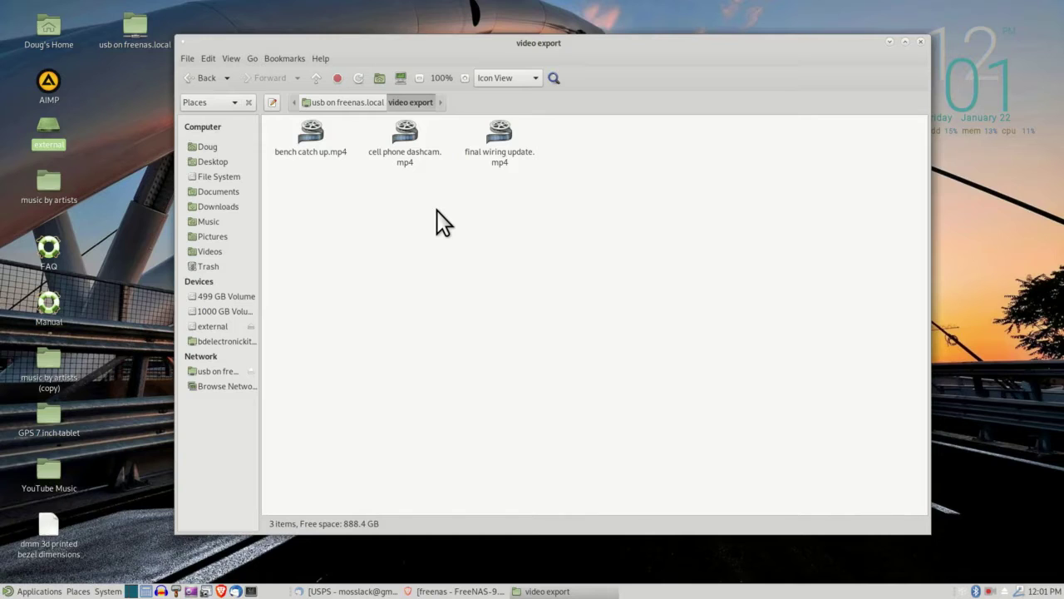
click(199, 83)
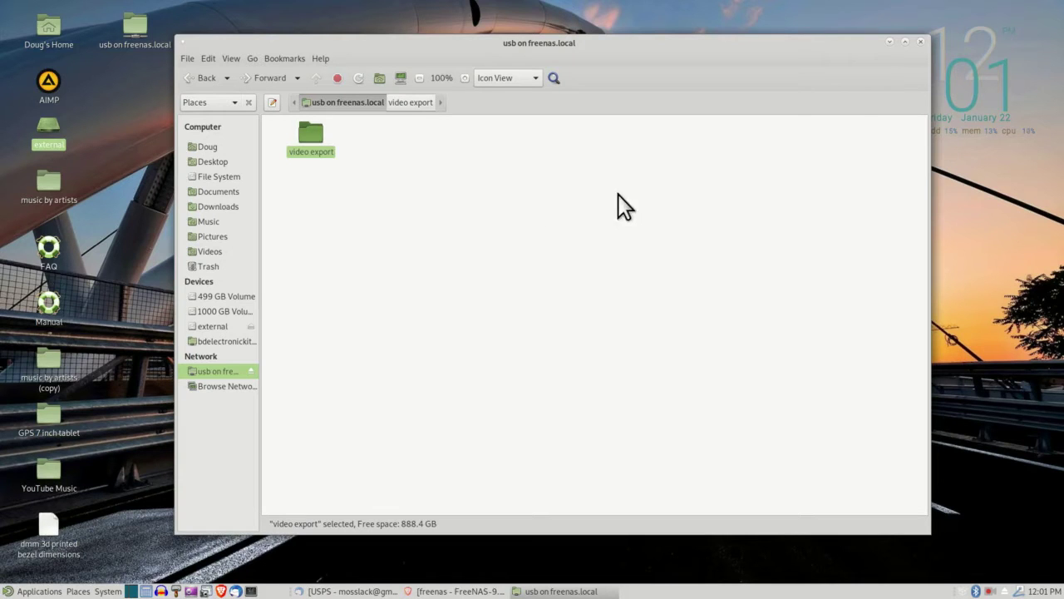
click(889, 42)
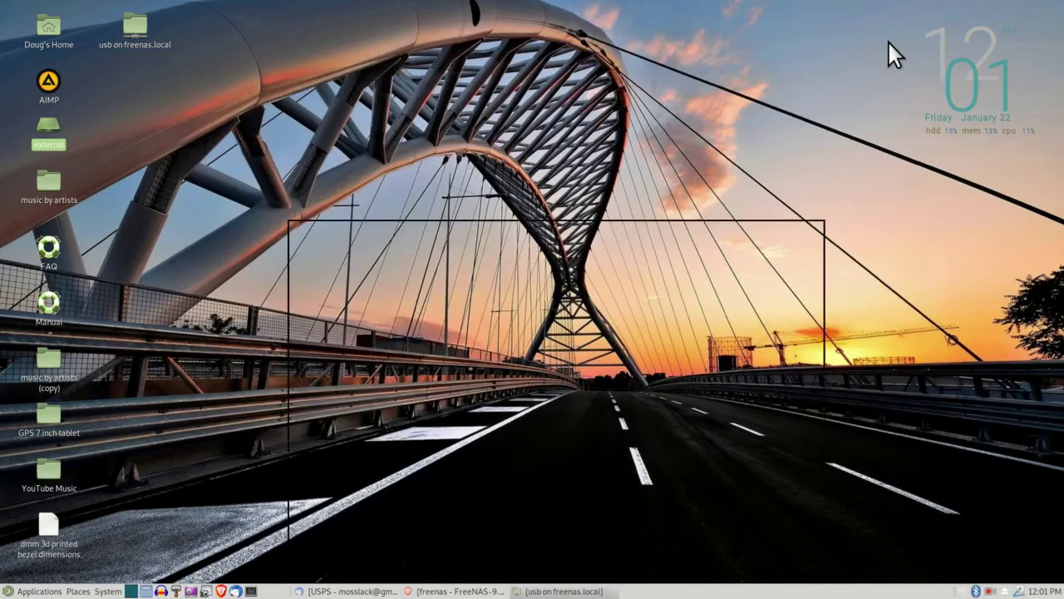
- Switch to the FreeNAS web interface and point out the /mnt/1 Tb and /mnt/USB volumes, collapsing /mnt/USB
click(428, 590)
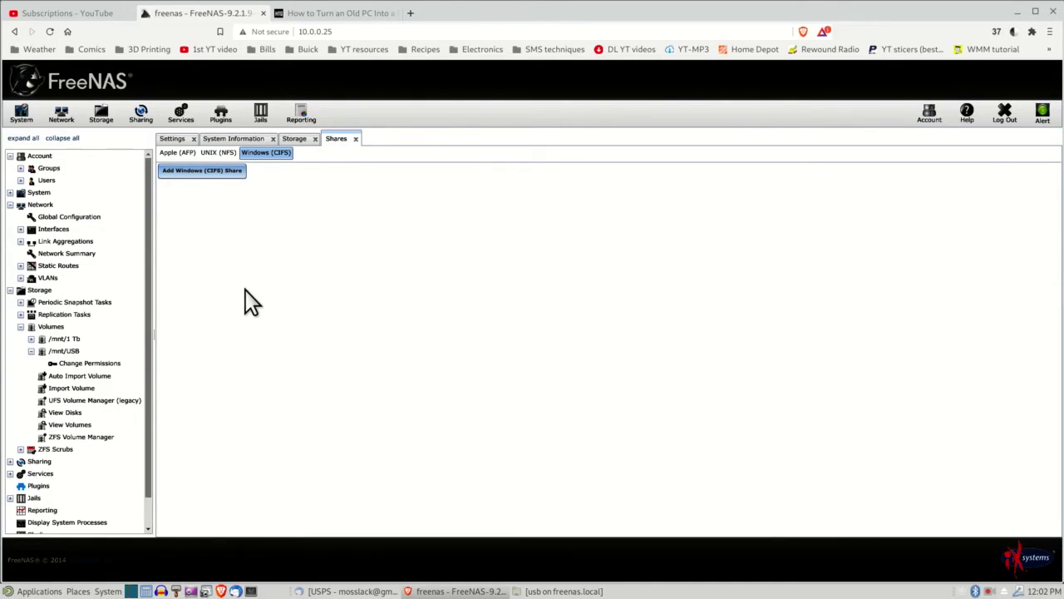
click(85, 351)
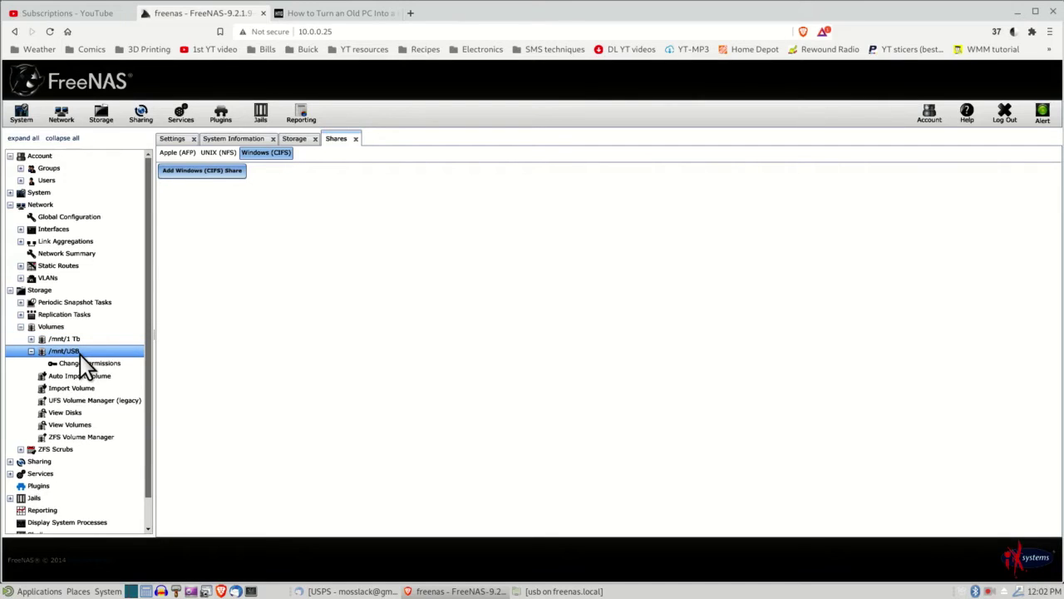
click(75, 341)
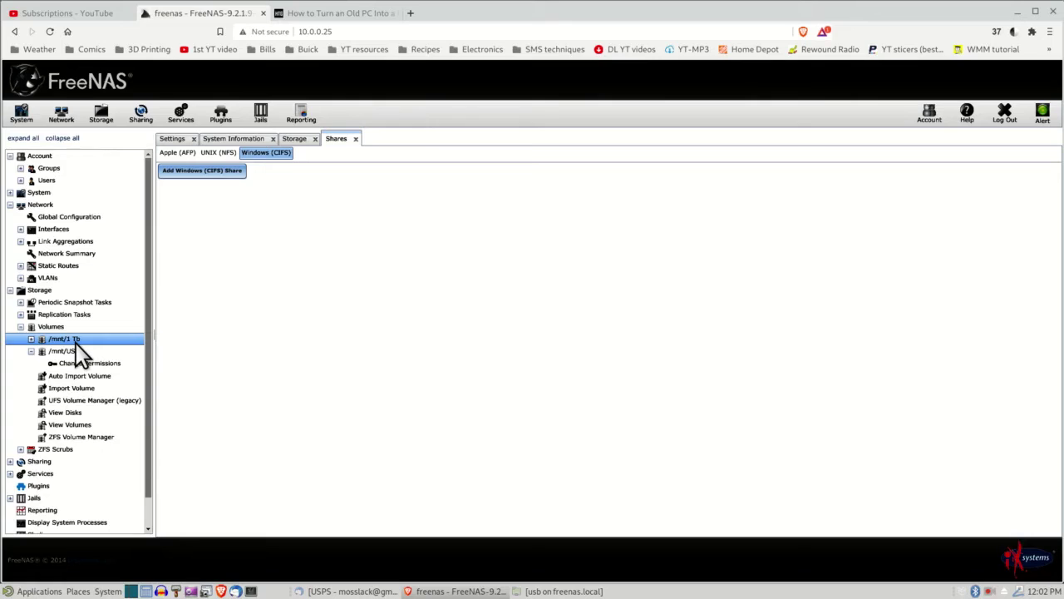
click(79, 350)
click(78, 342)
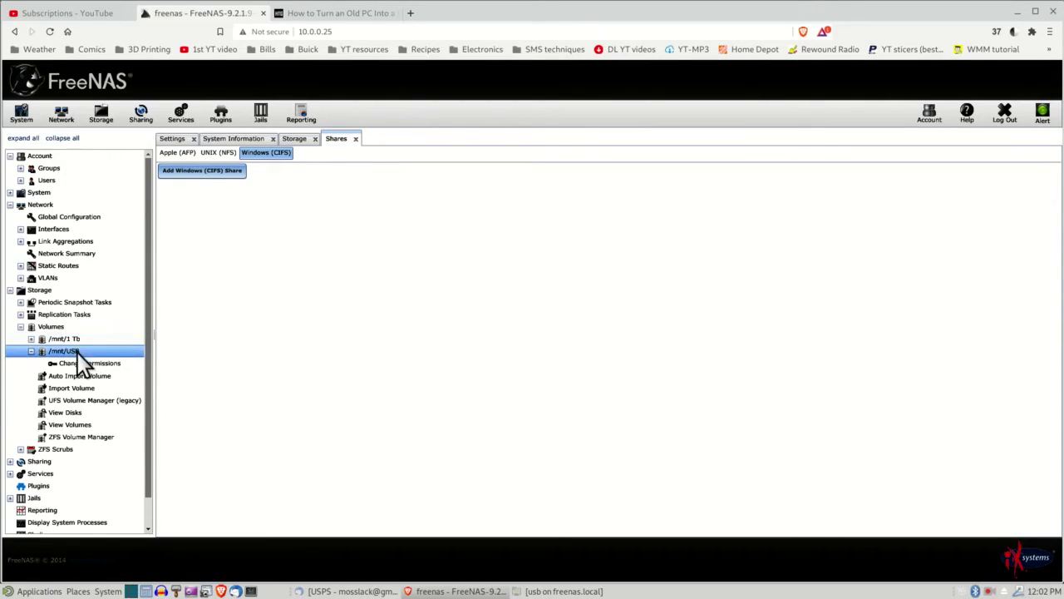
click(121, 330)
double_click(99, 350)
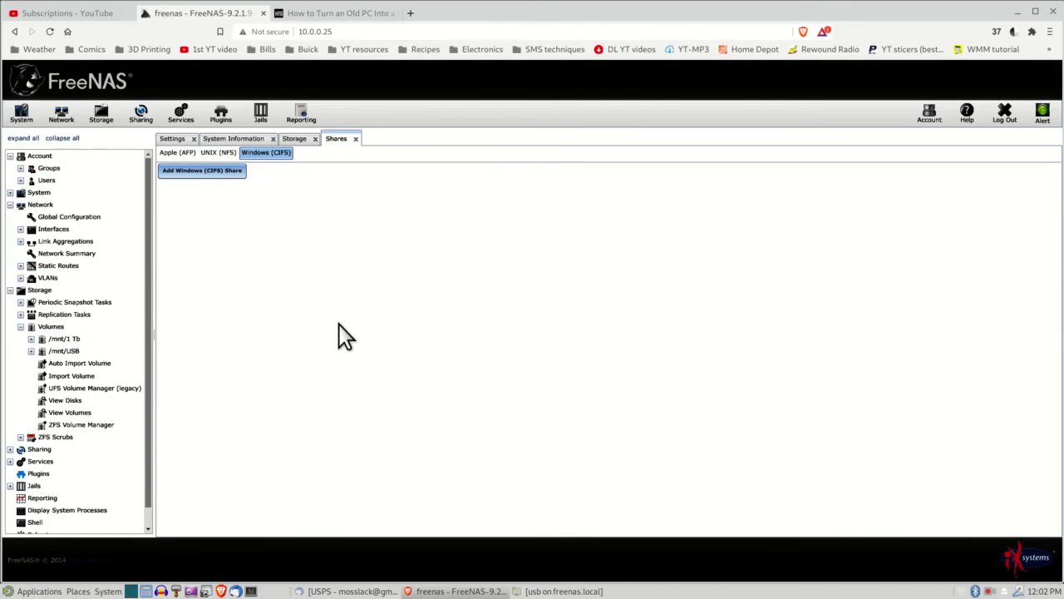
- Review the permission settings of the /mnt/USB volume and dismiss them without changes
click(83, 351)
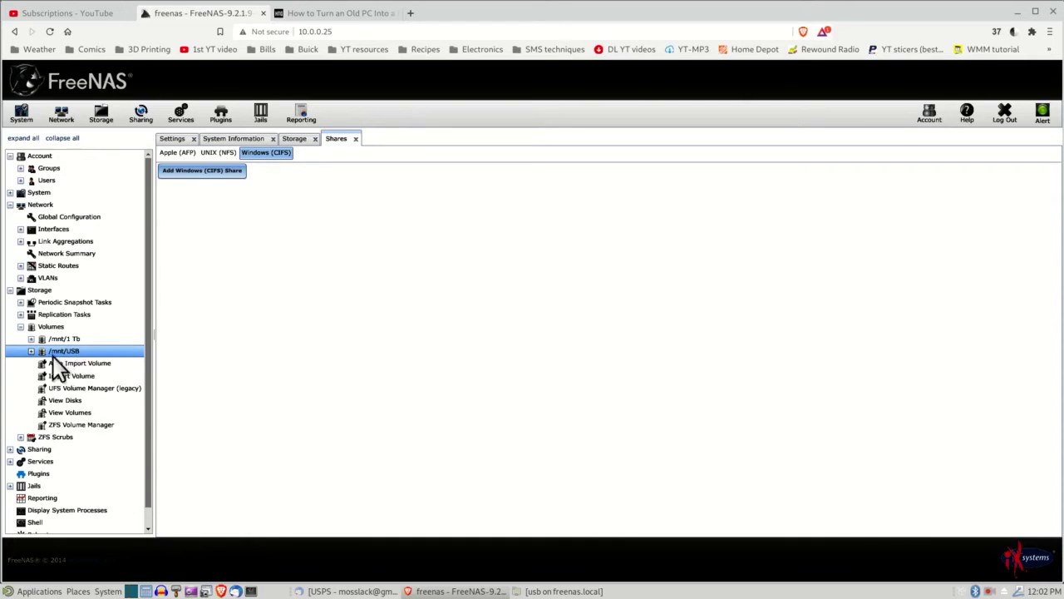
click(29, 354)
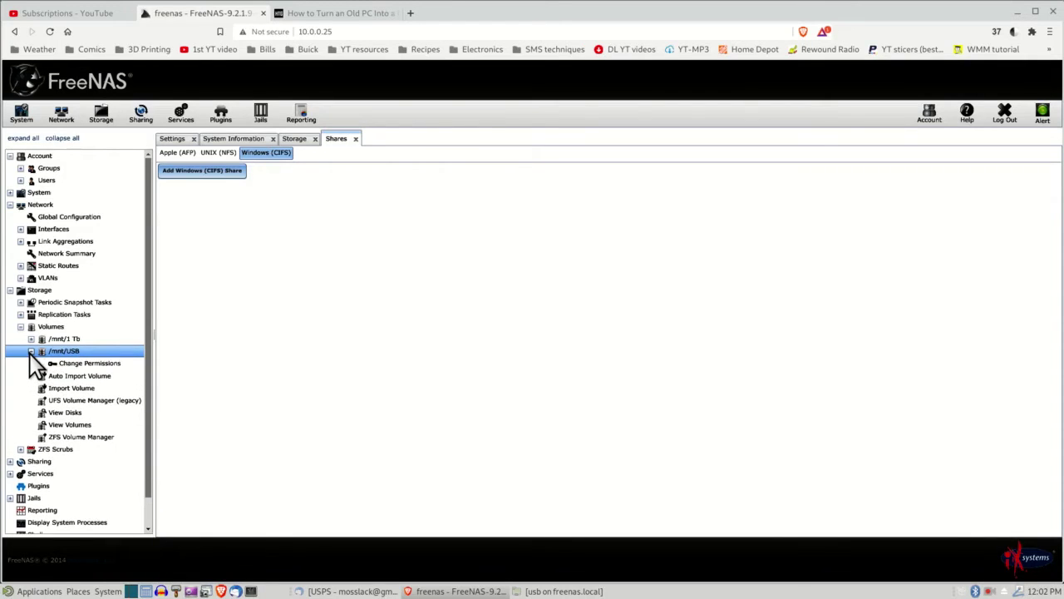
click(94, 364)
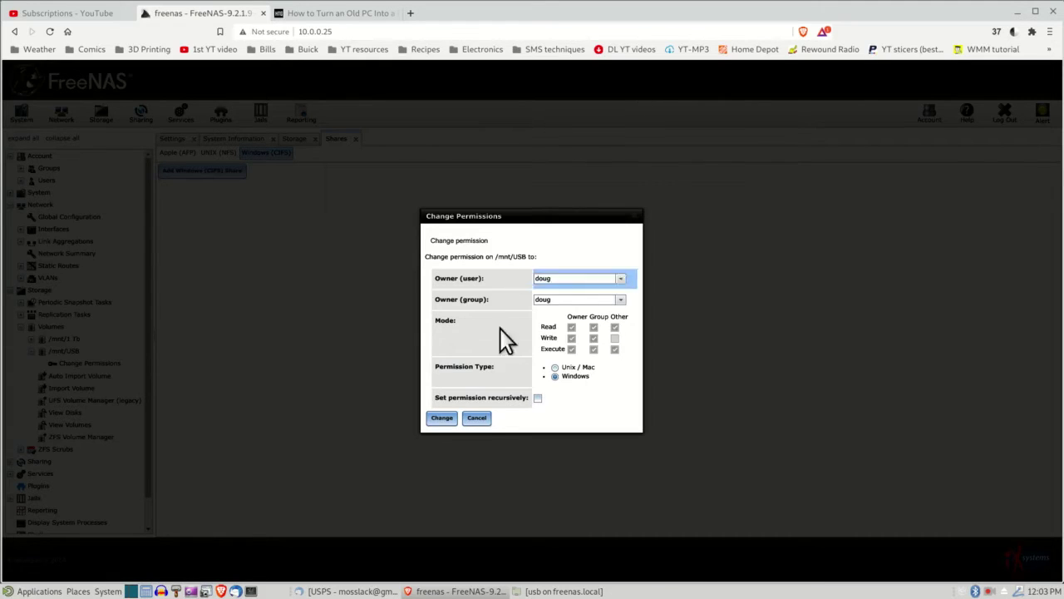
click(476, 418)
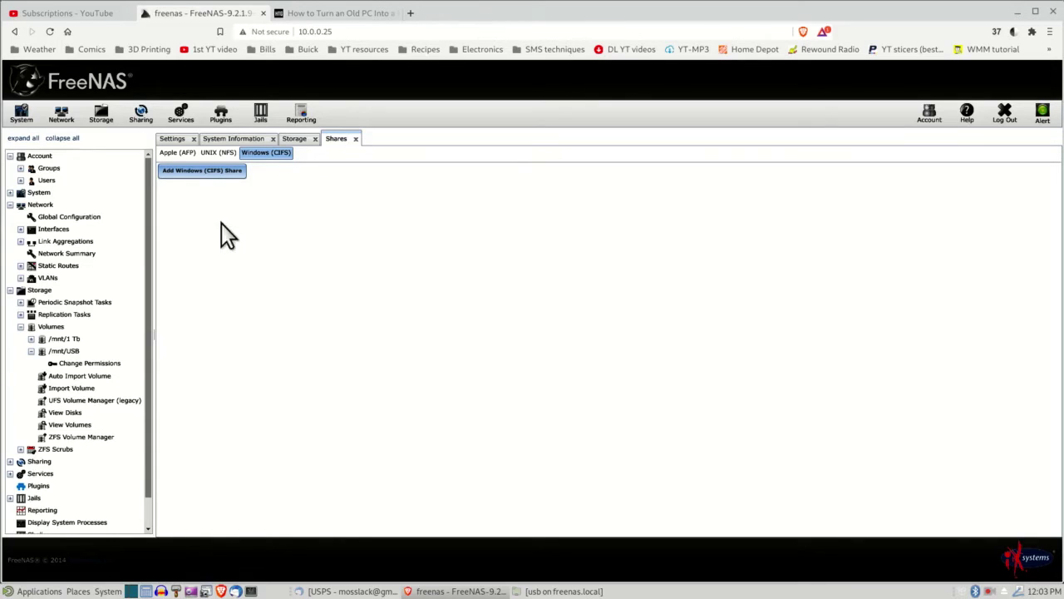
- View the available FreeNAS plugins and minimize the browser
click(222, 116)
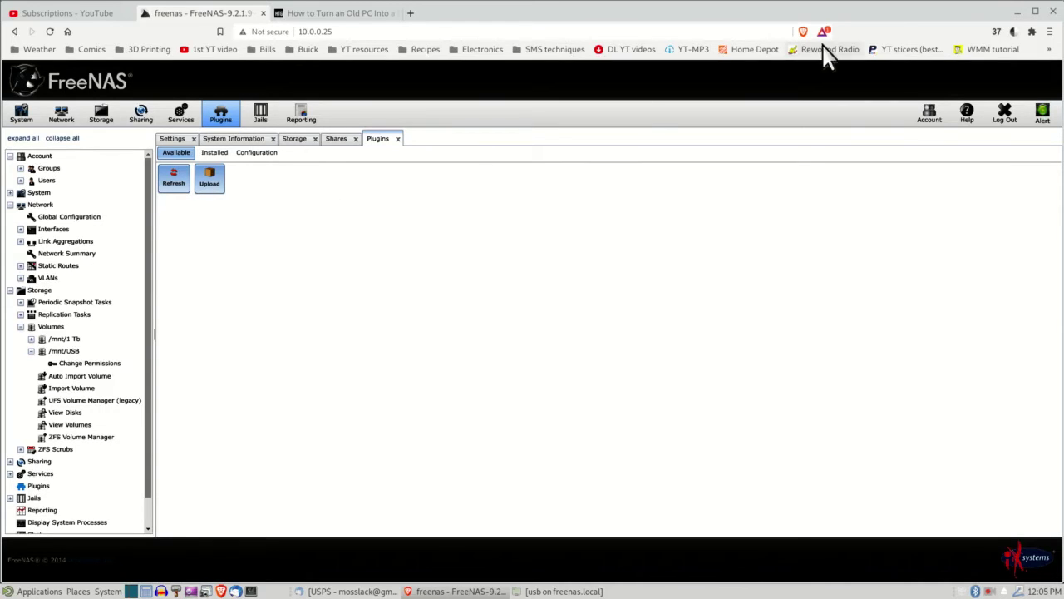
click(1015, 12)
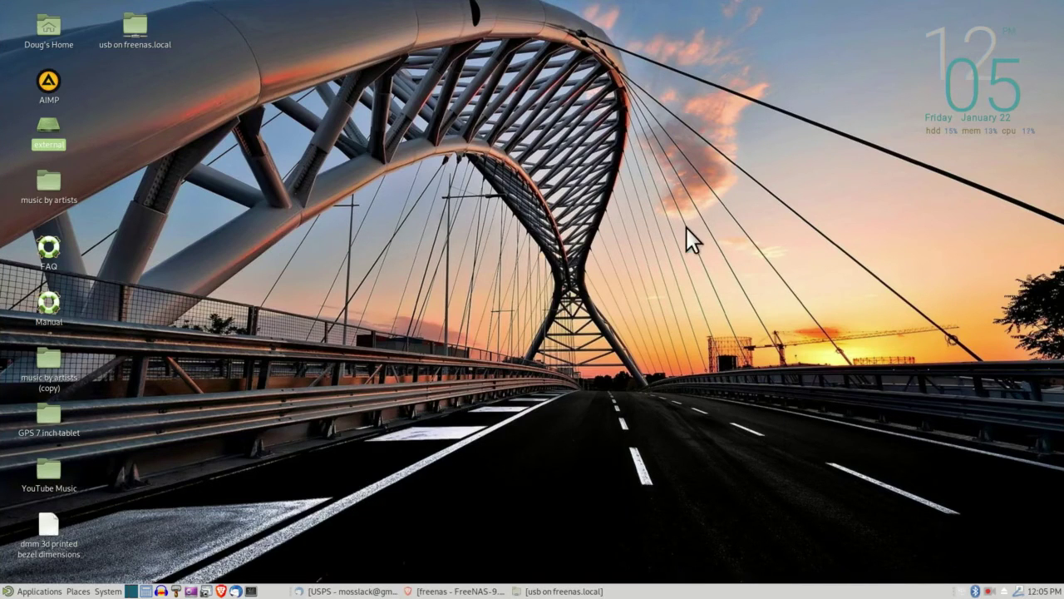
- Close the restored share window, reopen the usb share from its desktop shortcut, and close it again
click(537, 591)
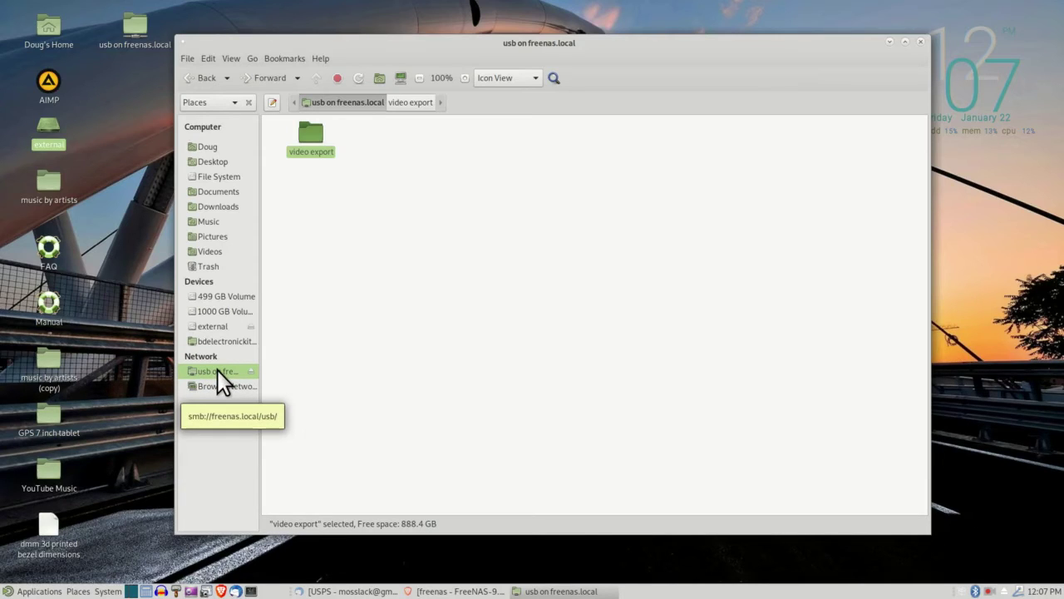
click(921, 42)
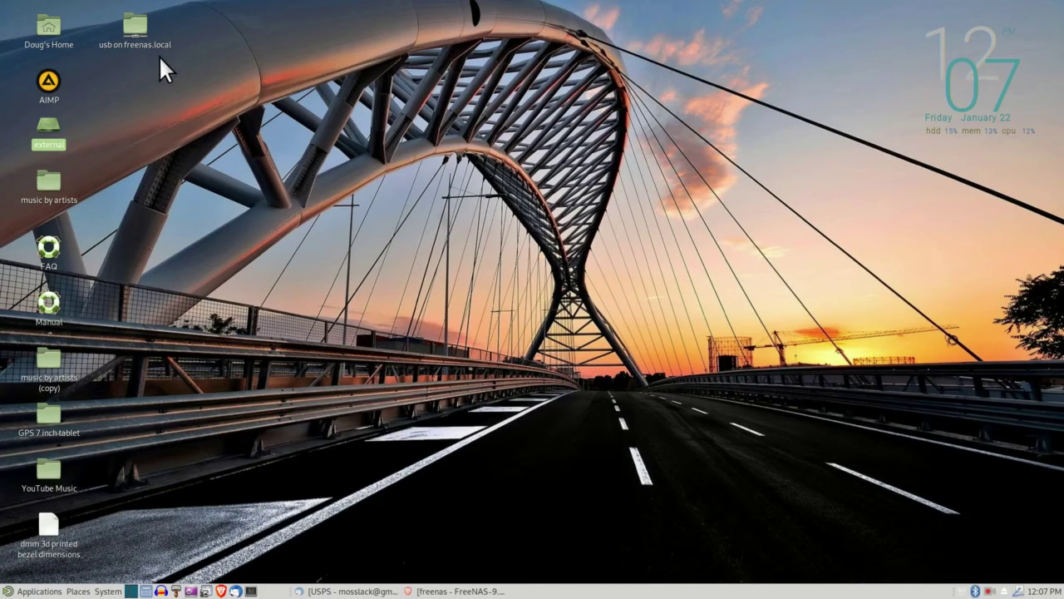
double_click(138, 35)
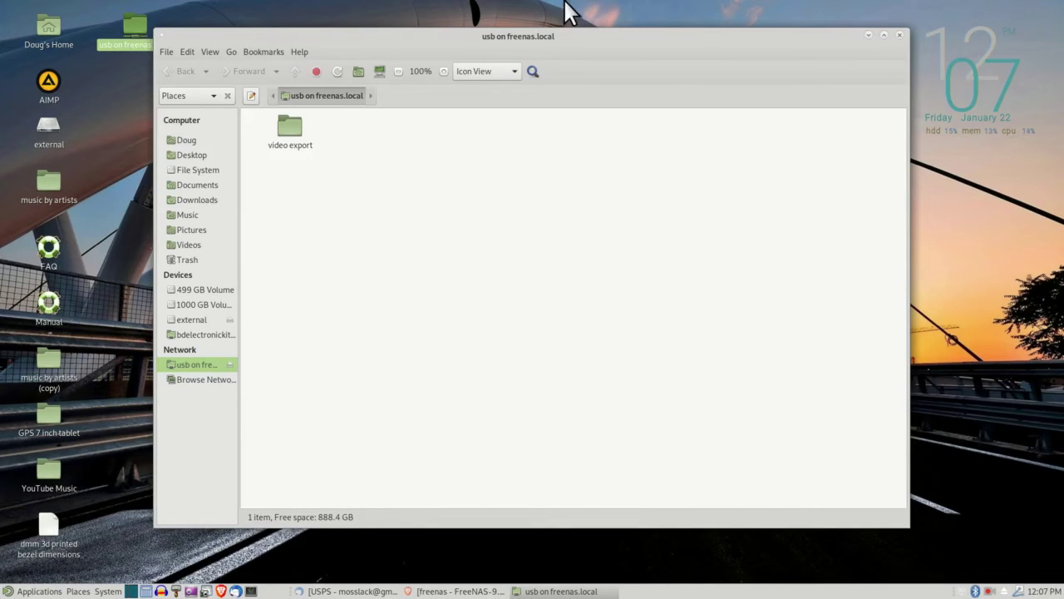
click(900, 36)
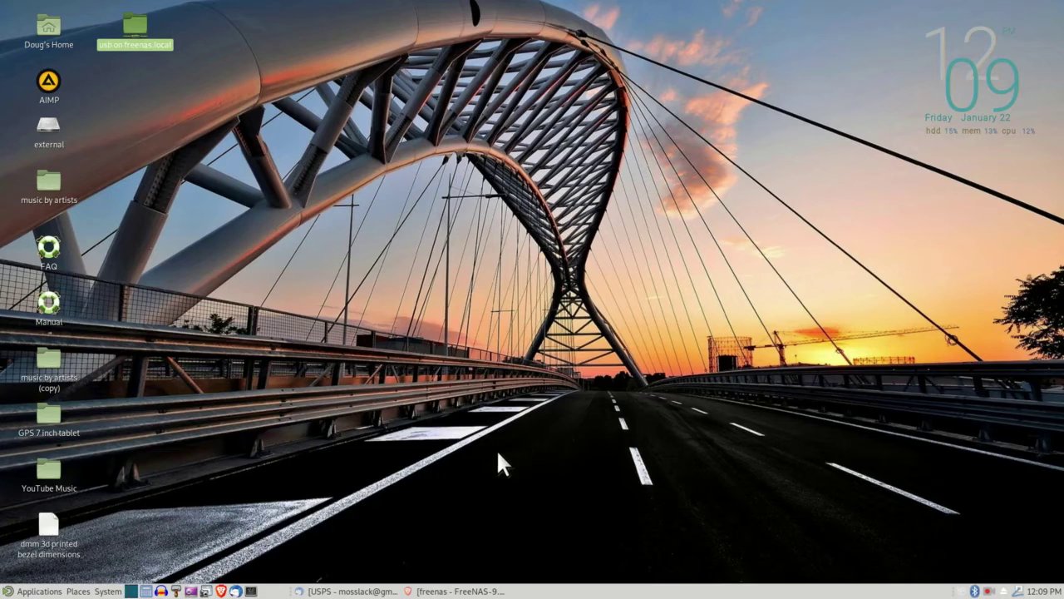
click(496, 288)
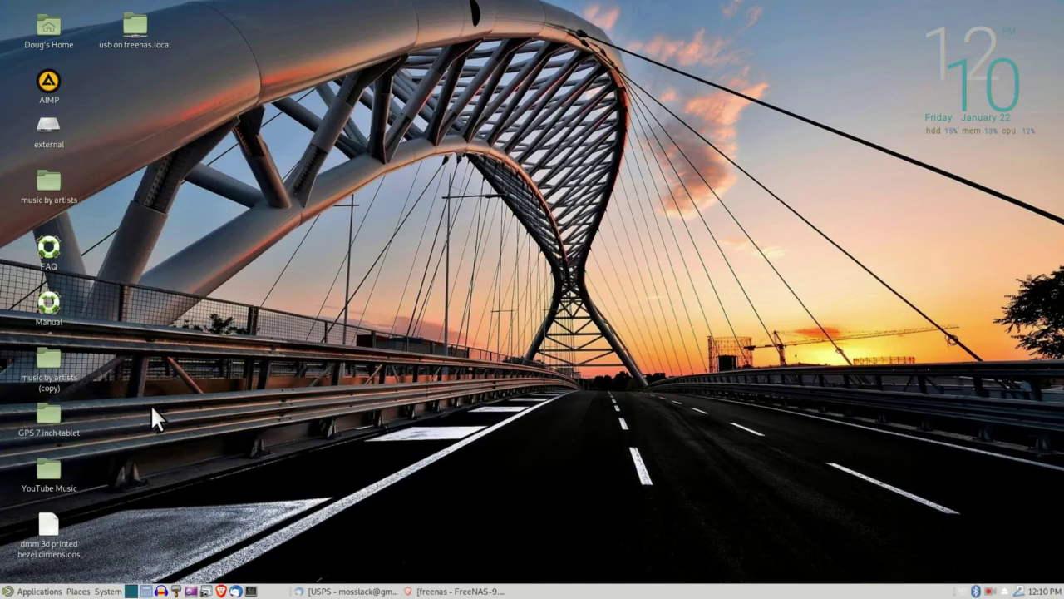
- Examine the PRIMO and CONTENT folders inside the desktop folder GPS 7 inch tablet, and return to that folder
double_click(46, 409)
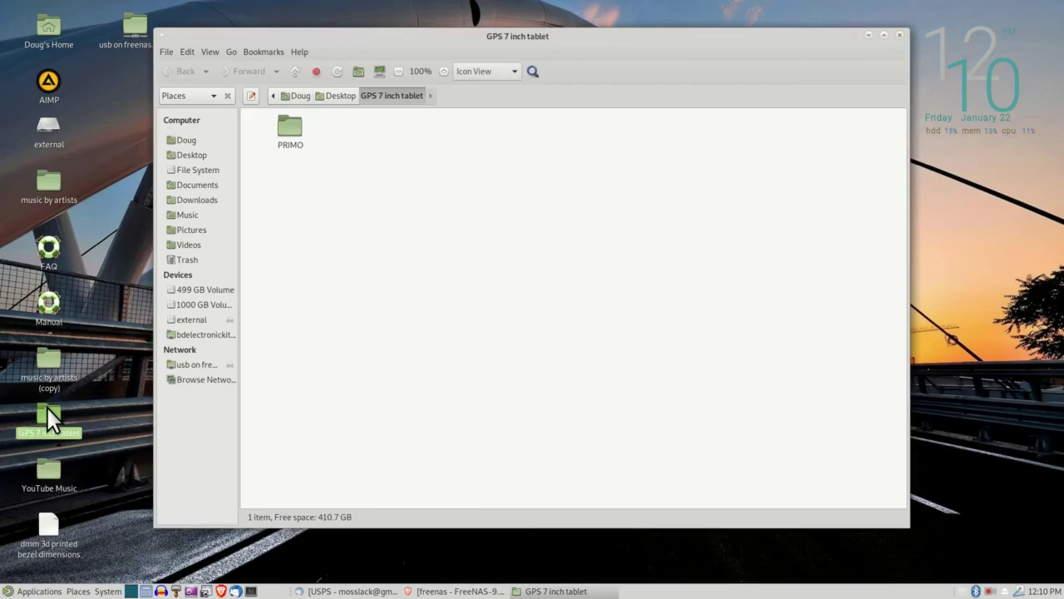
double_click(294, 136)
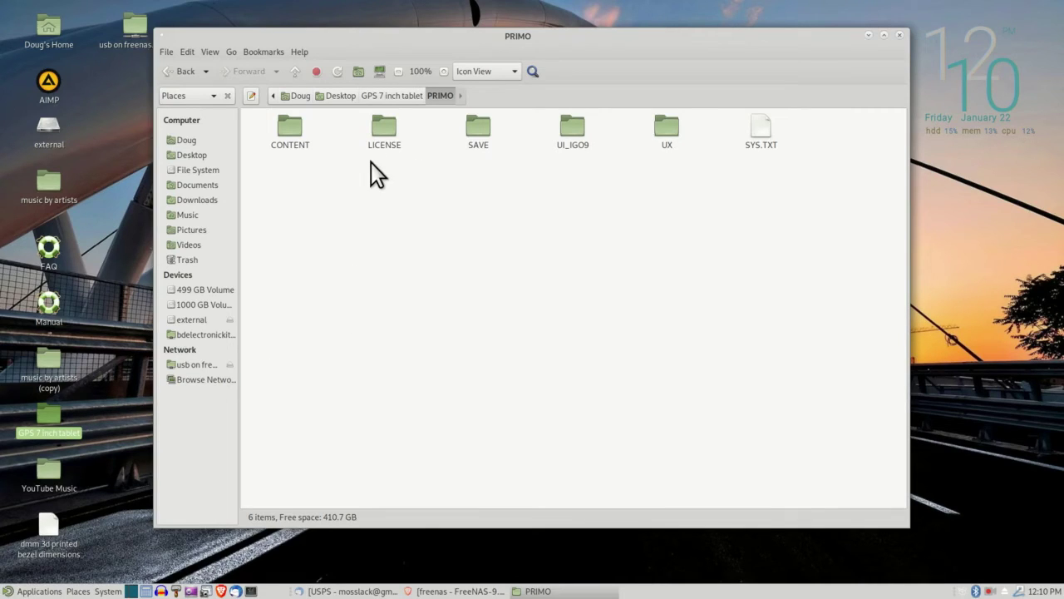
double_click(300, 123)
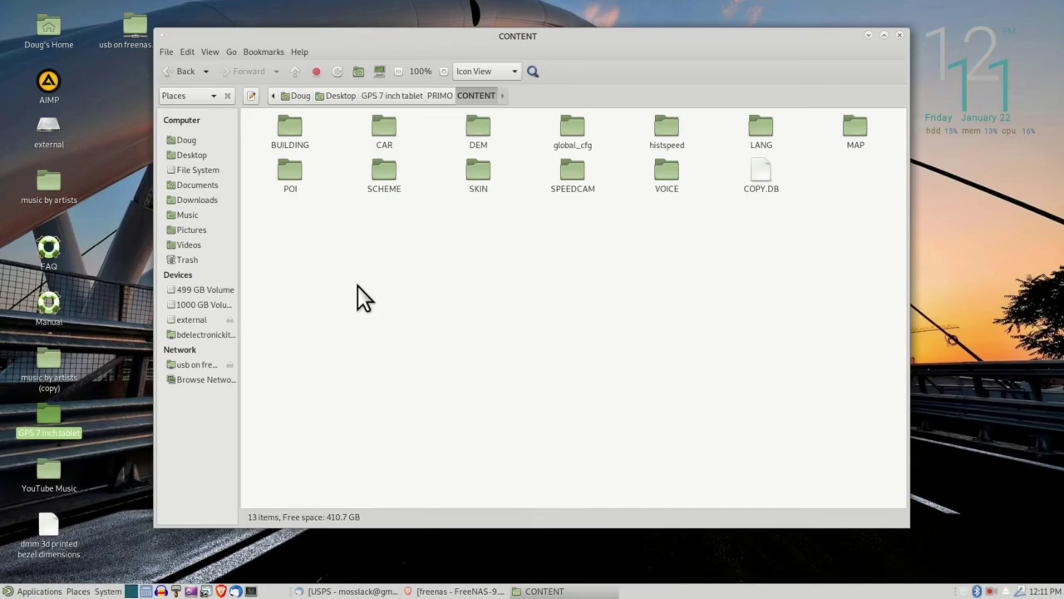
click(186, 72)
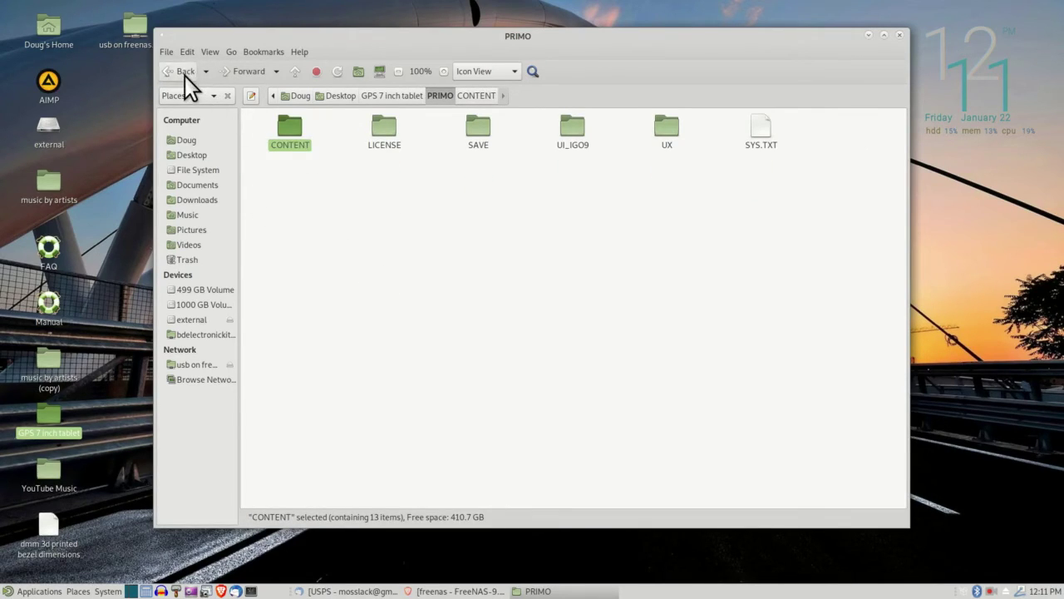
click(185, 72)
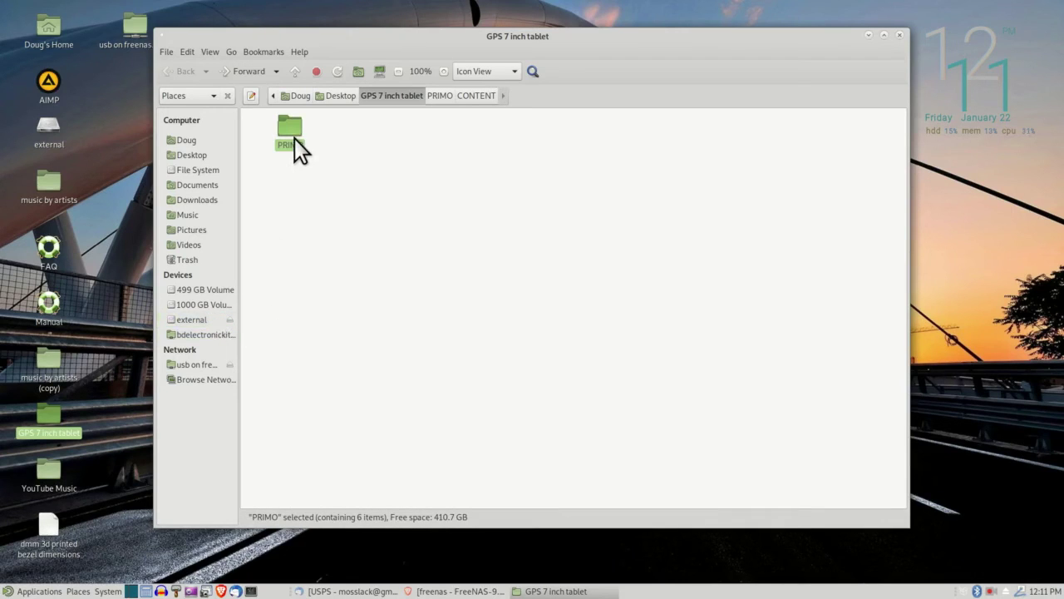
- Examine the voice files in PRIMO/CONTENT/VOICE and return to the GPS 7 inch tablet folder
double_click(294, 136)
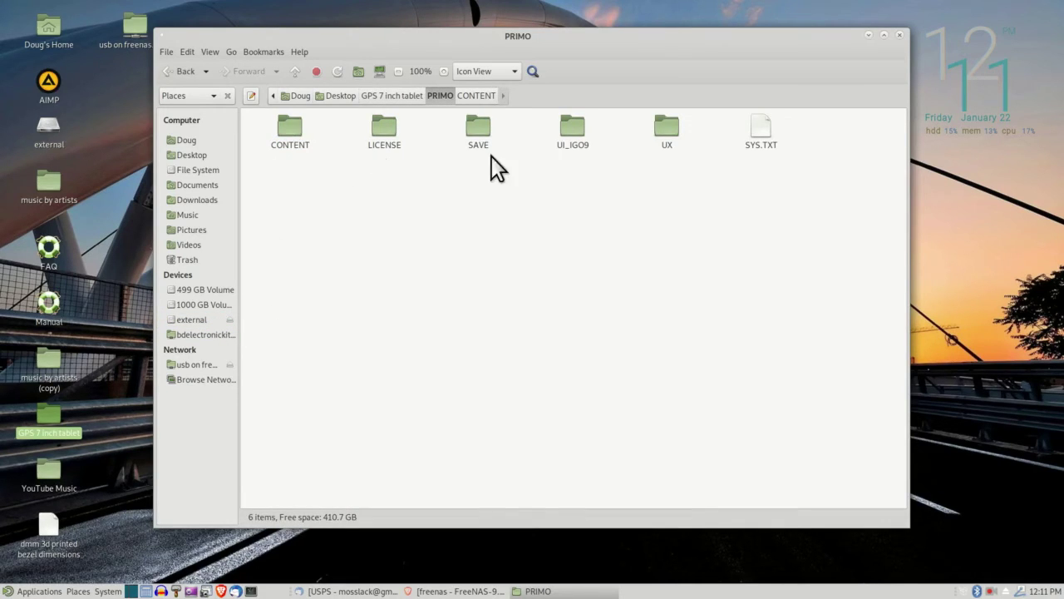
double_click(297, 131)
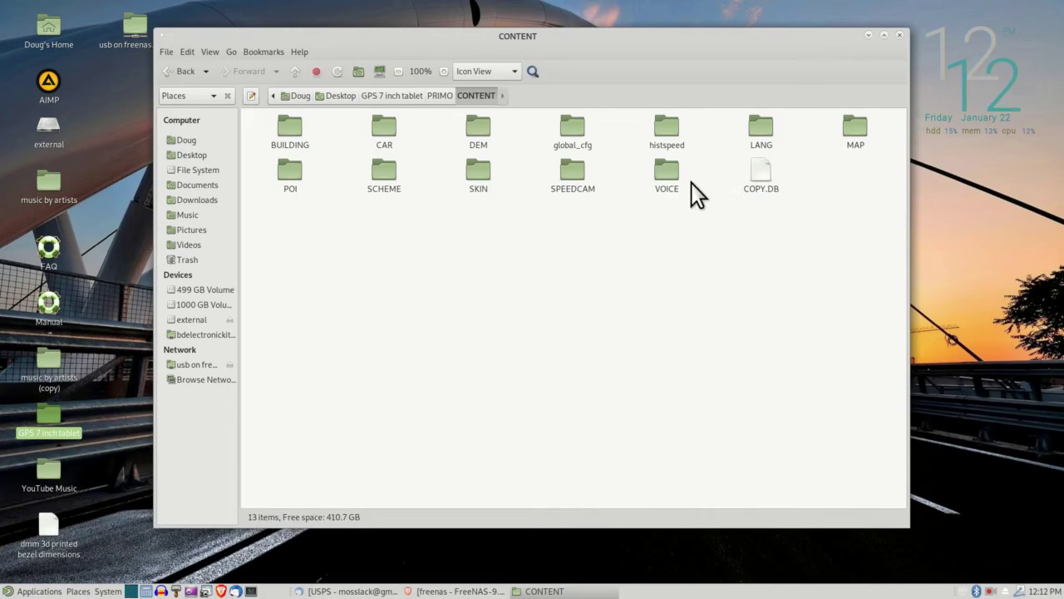
double_click(665, 175)
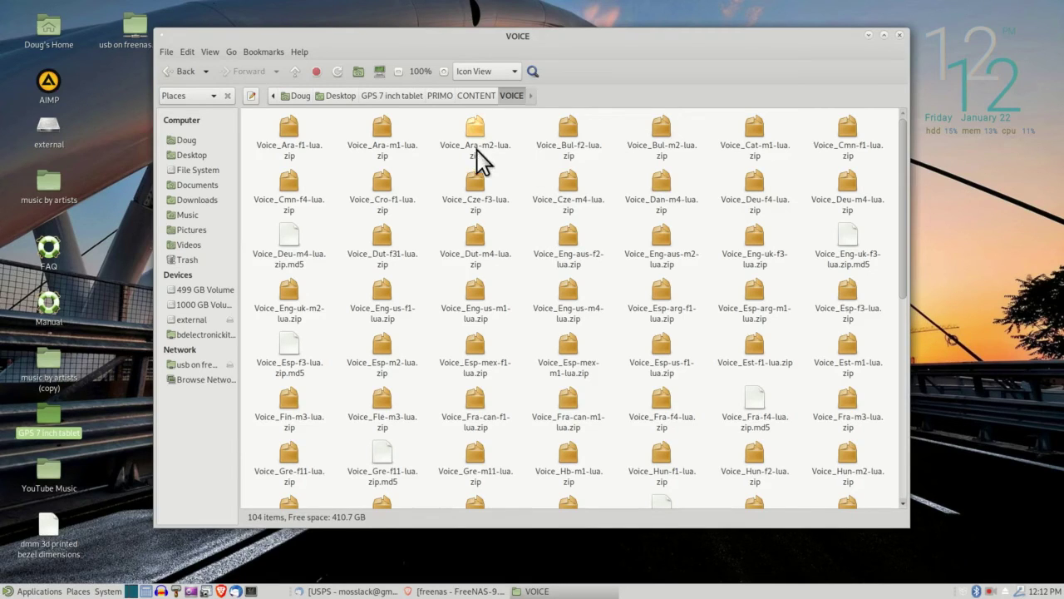
click(185, 71)
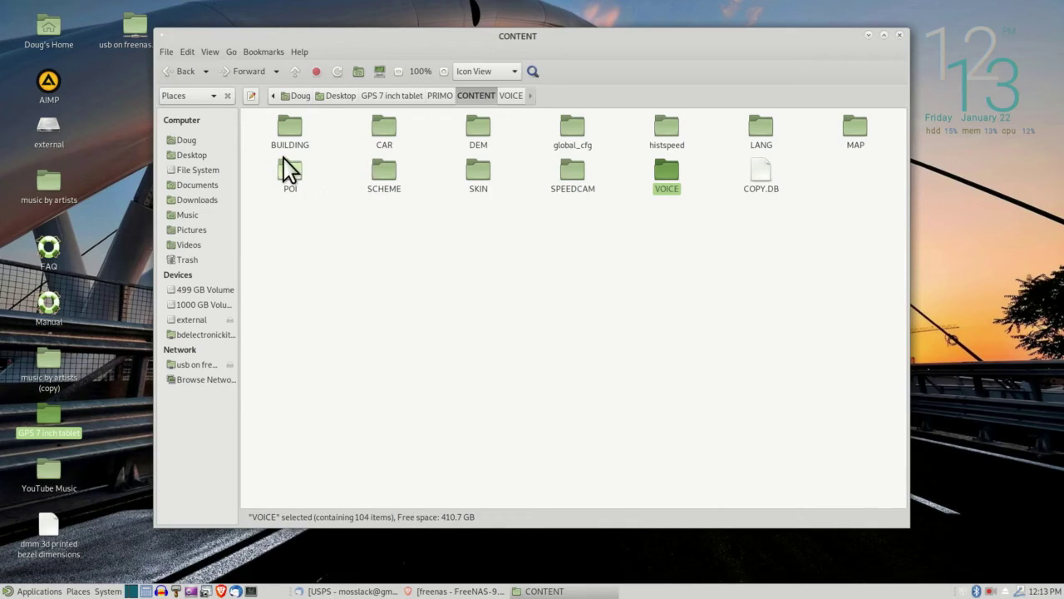
click(185, 71)
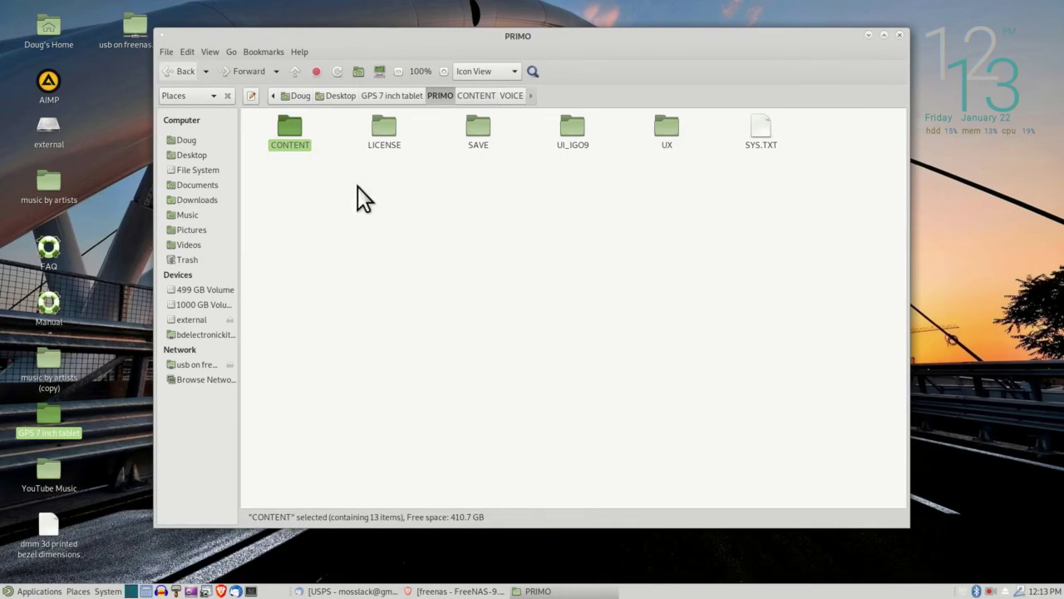
click(183, 71)
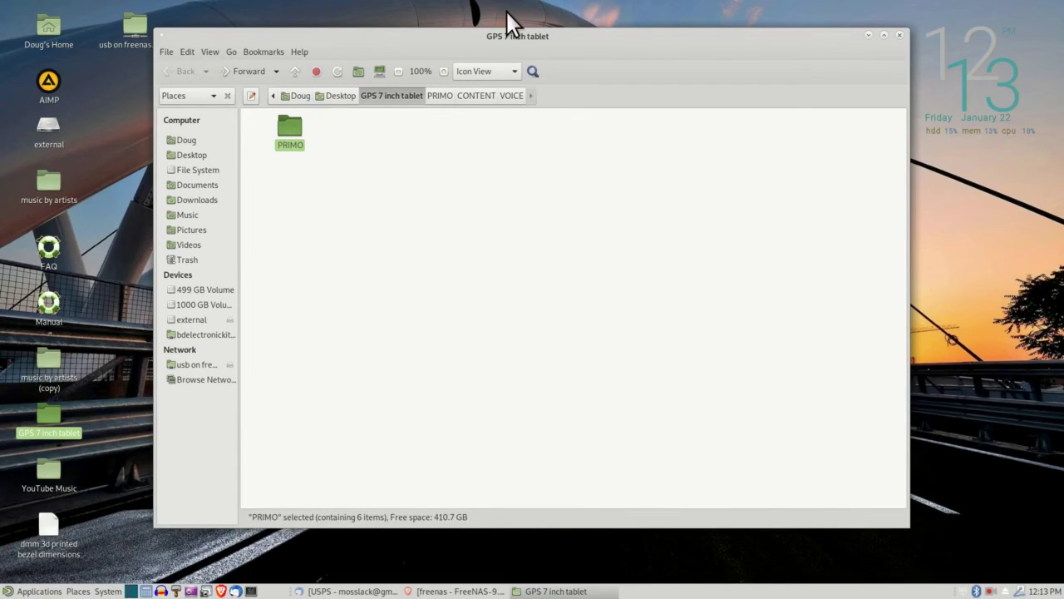
- Close the GPS 7 inch tablet folder window and clear the selection on the desktop
click(899, 35)
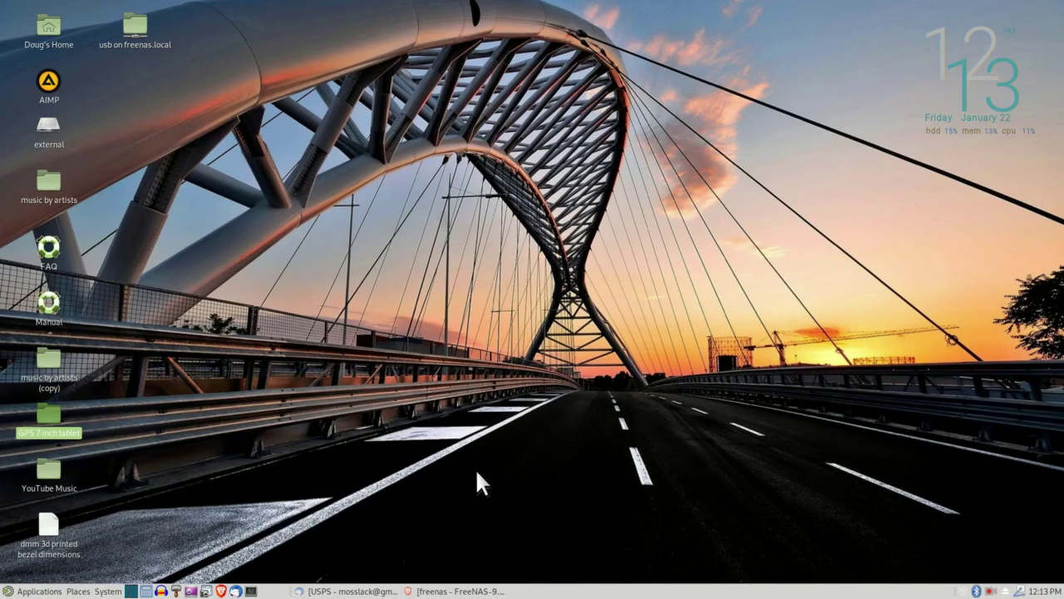
click(253, 406)
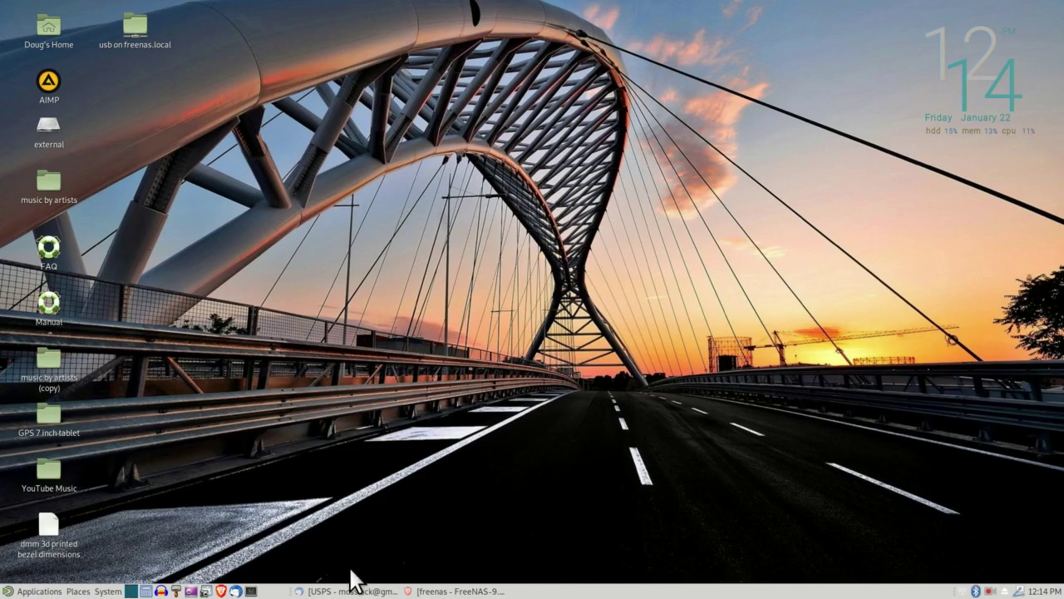
- Switch to the web browser showing FreeNAS, check the weather extension's forecast, and dismiss it
click(424, 591)
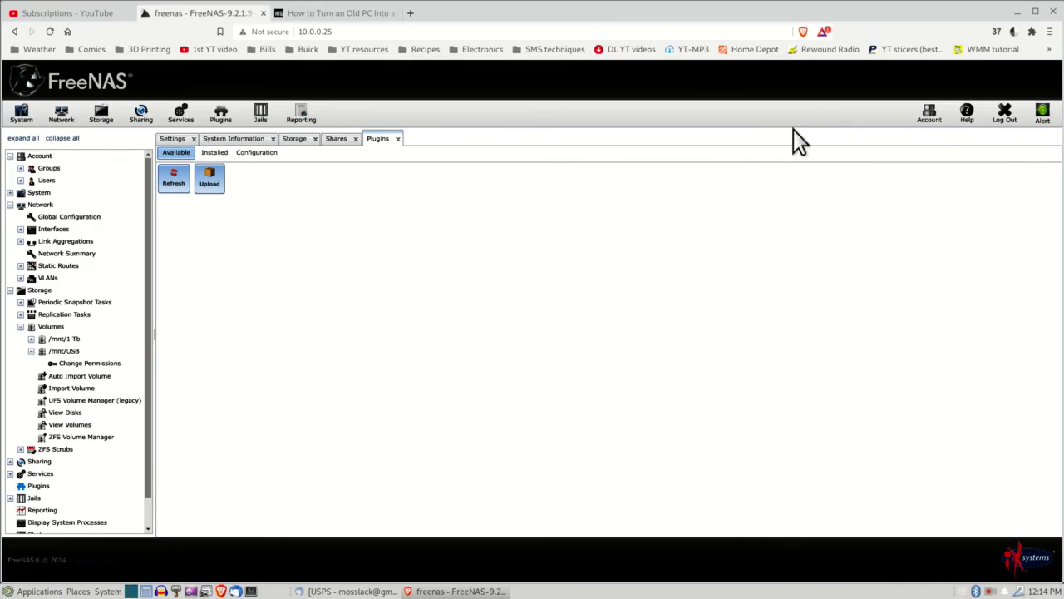
click(997, 29)
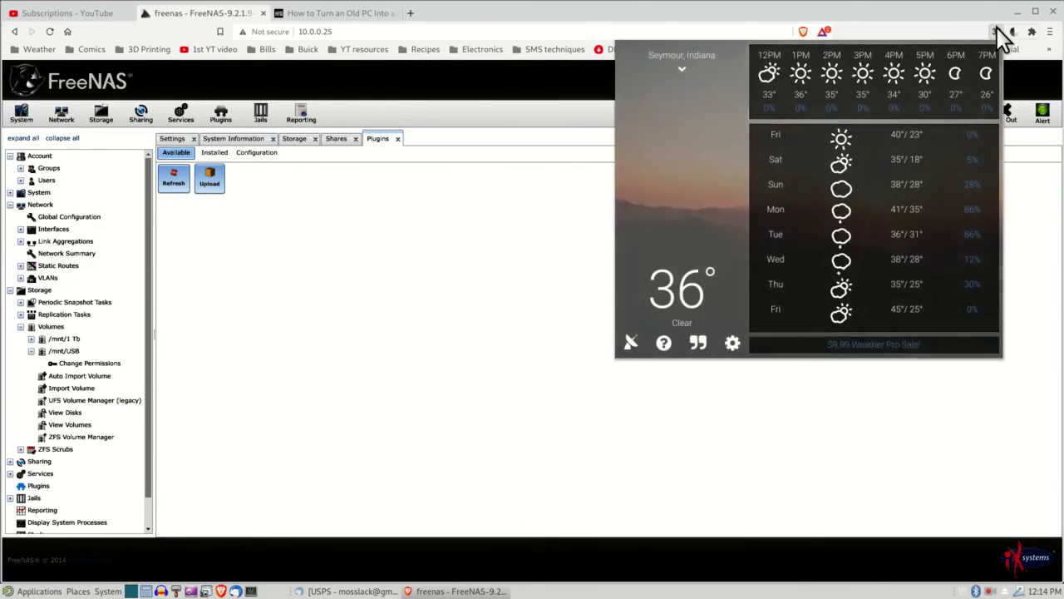
click(751, 31)
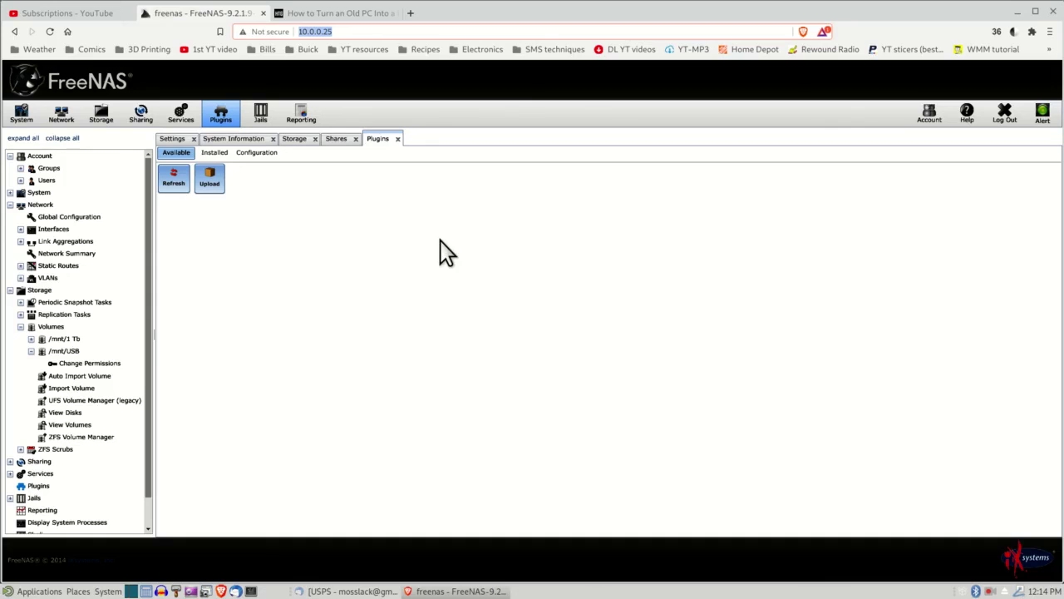
- View the already open YouTube Subscriptions page and minimize the browser
click(85, 17)
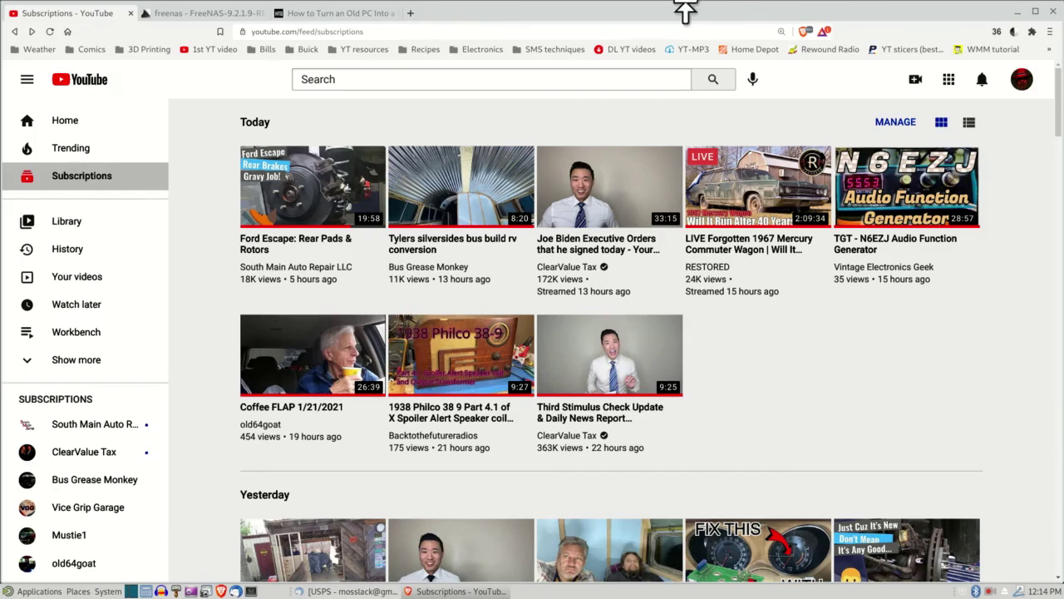
click(1017, 12)
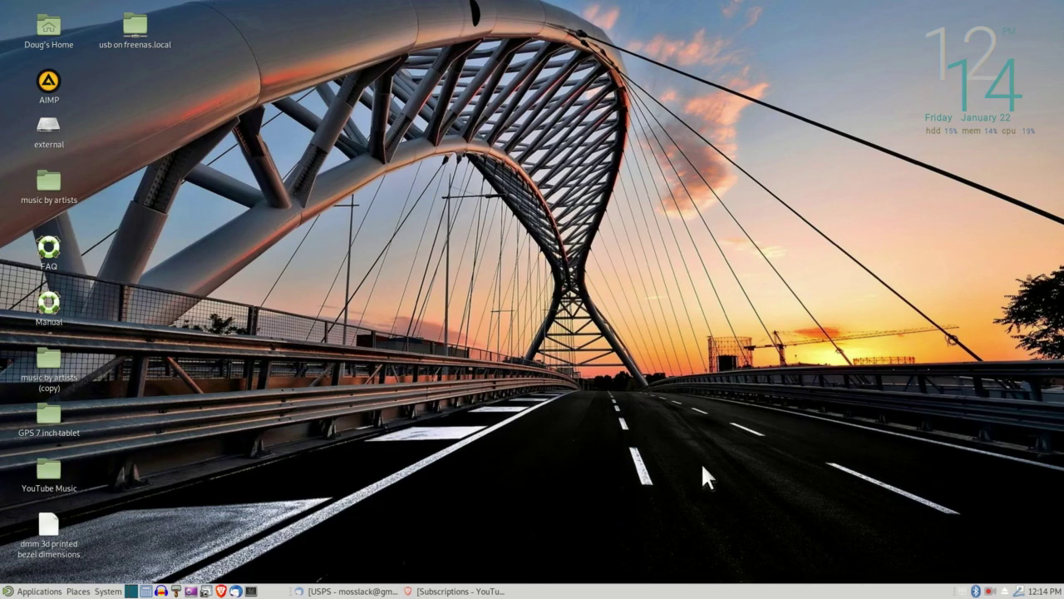